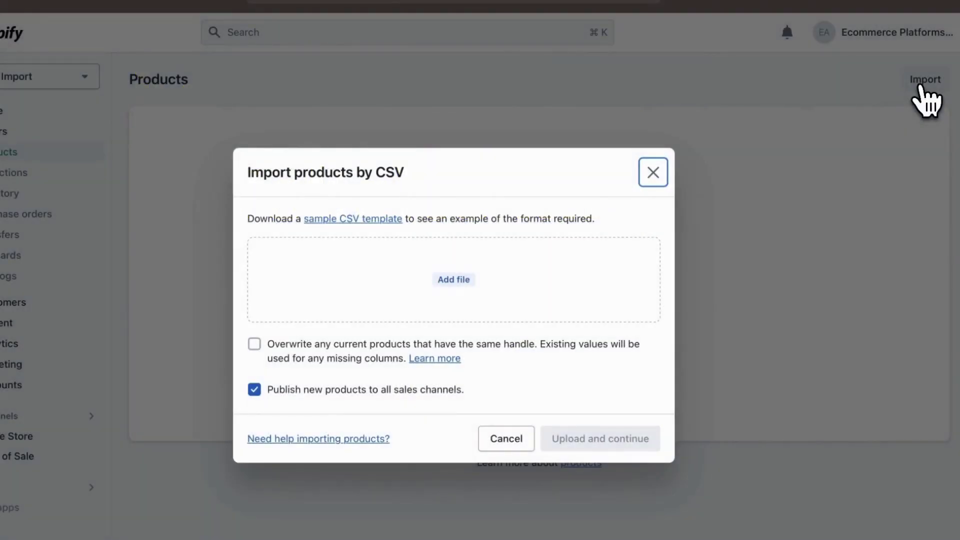
- Attach the Manual Import products CSV and review the preview of the first of about 31 products
left_click(463, 276)
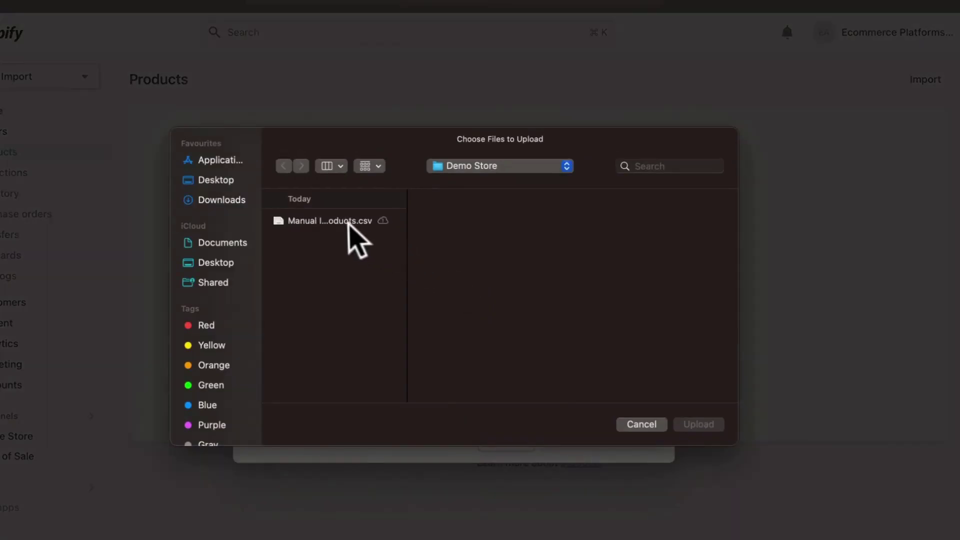
left_click(347, 221)
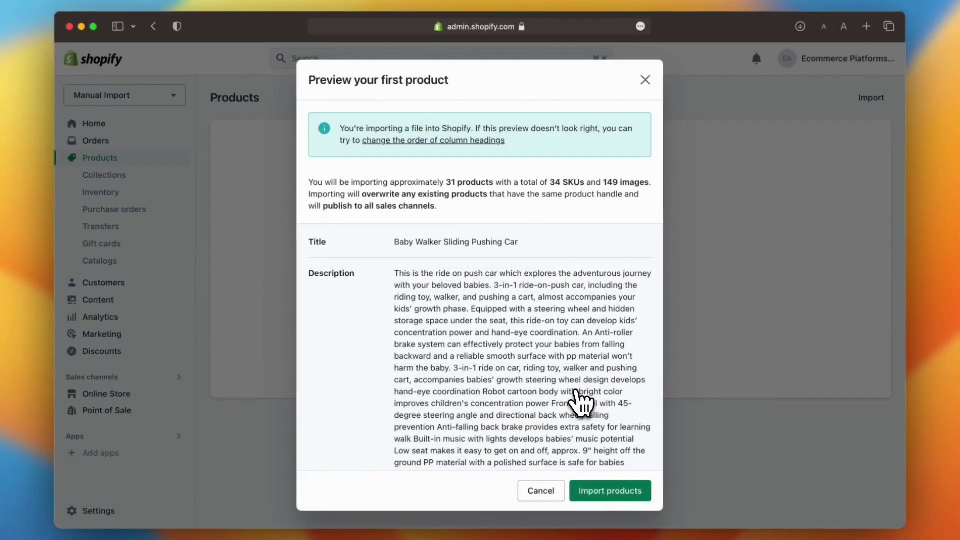
scroll(577, 396, "down", 8)
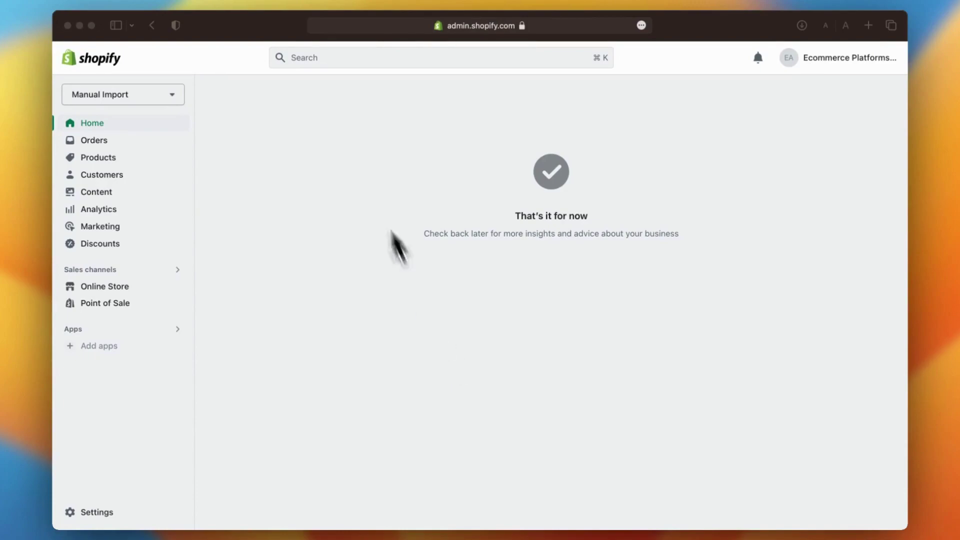
- Search the Shopify App Store for 'matrixify' and open the Matrixify app listing
left_click(325, 57)
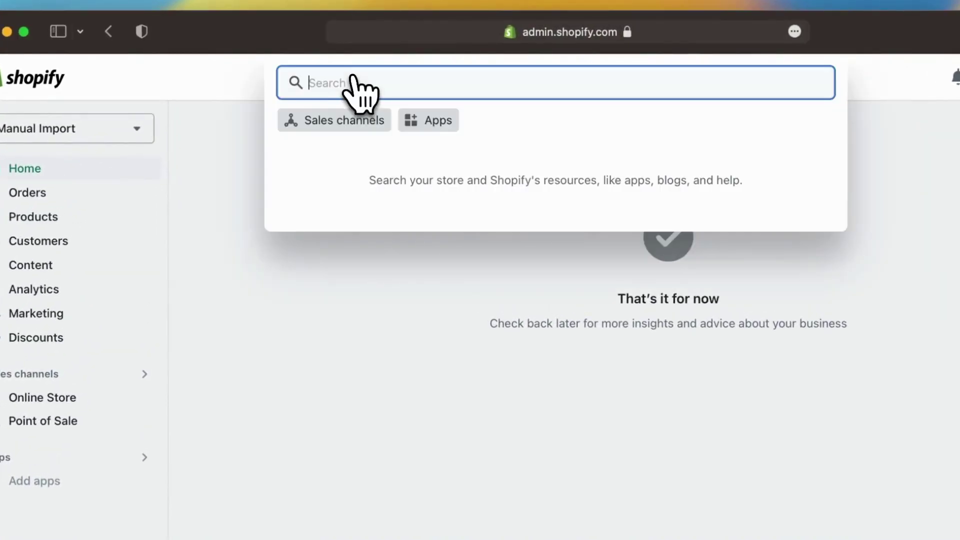
type("matrixify")
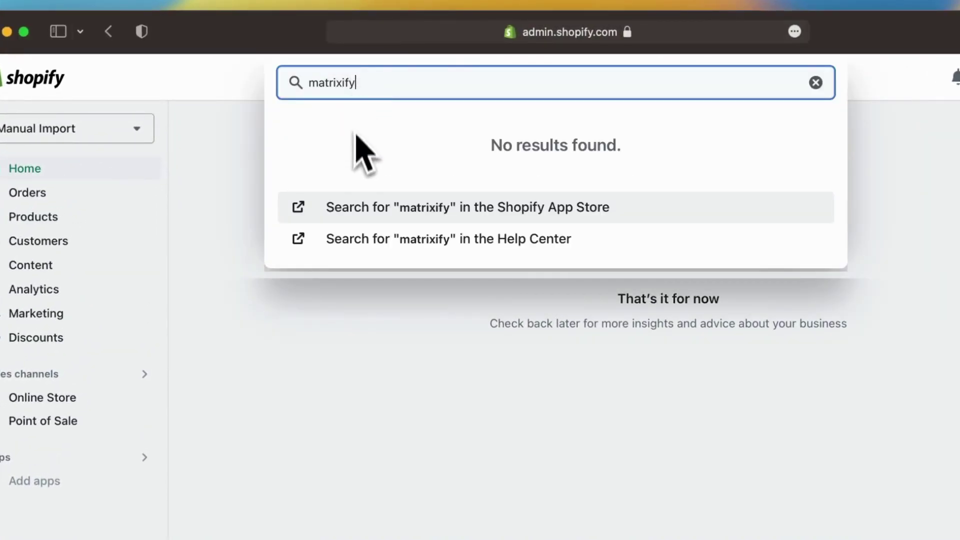
left_click(366, 217)
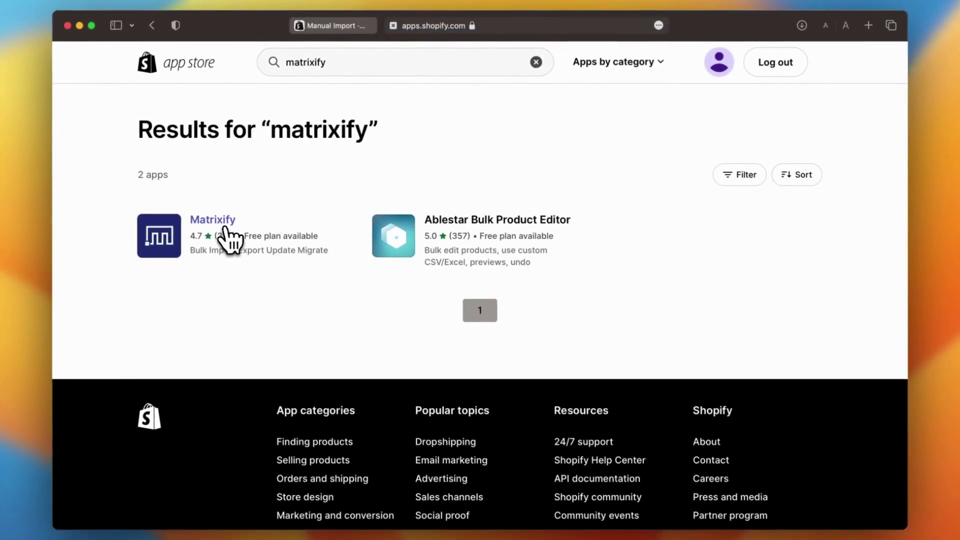
left_click(228, 239)
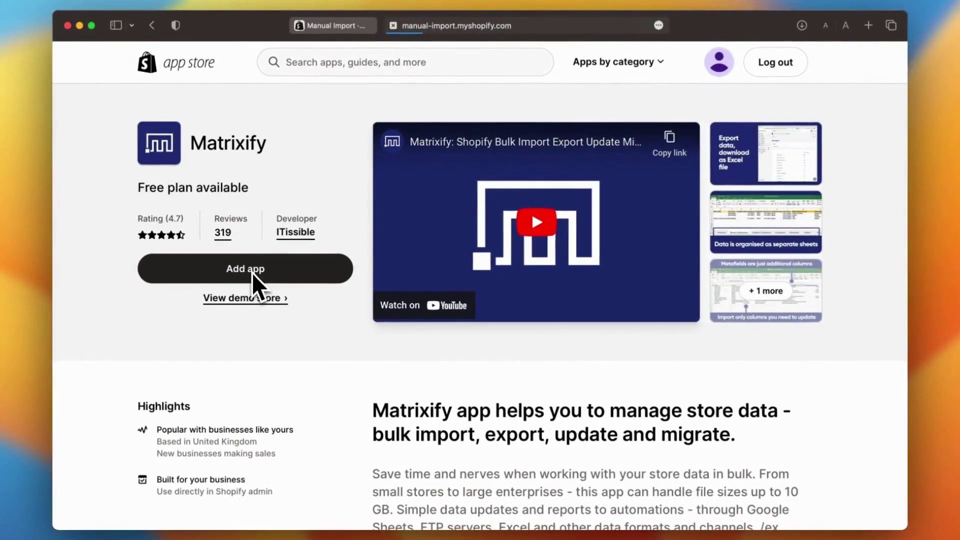
- Add Matrixify to the store and scroll down to its install permissions
left_click(289, 274)
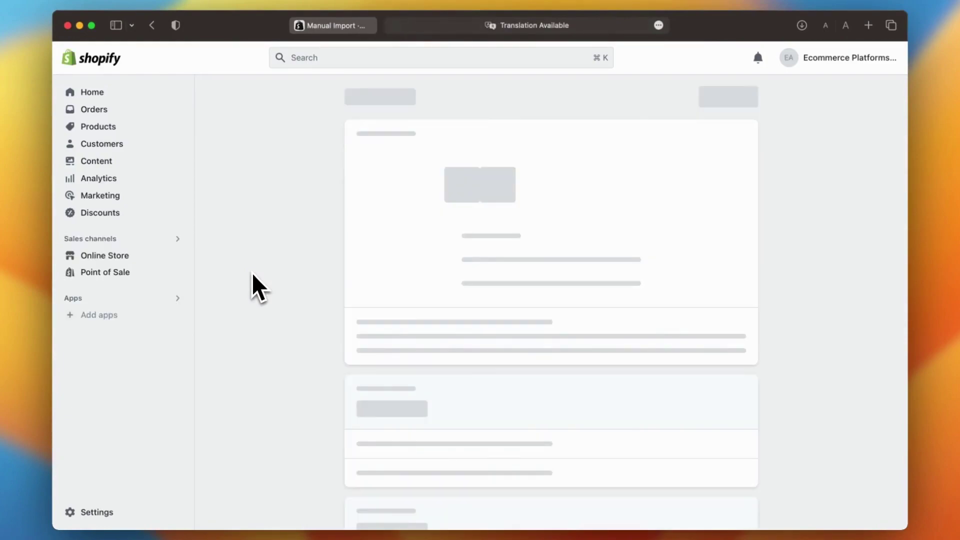
scroll(251, 272, "down", 5)
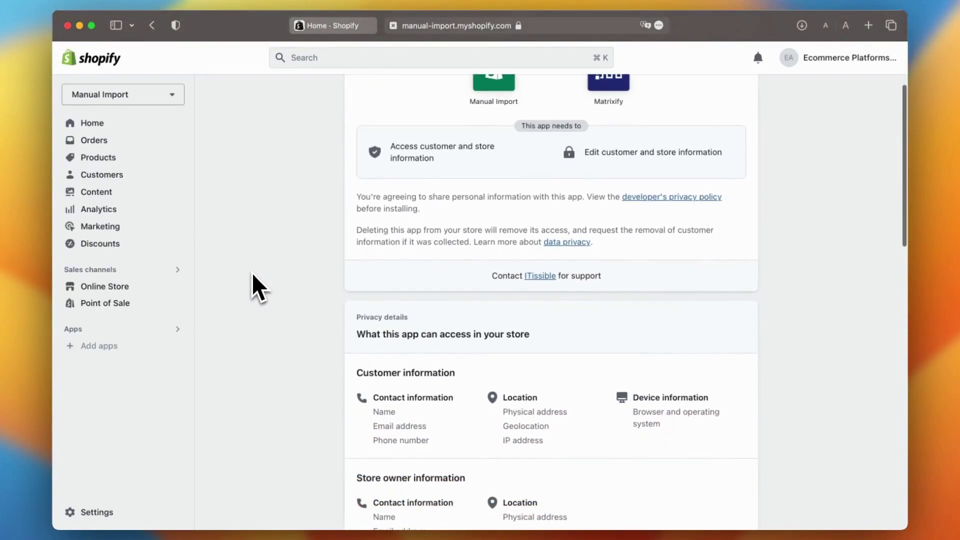
scroll(252, 274, "down", 8)
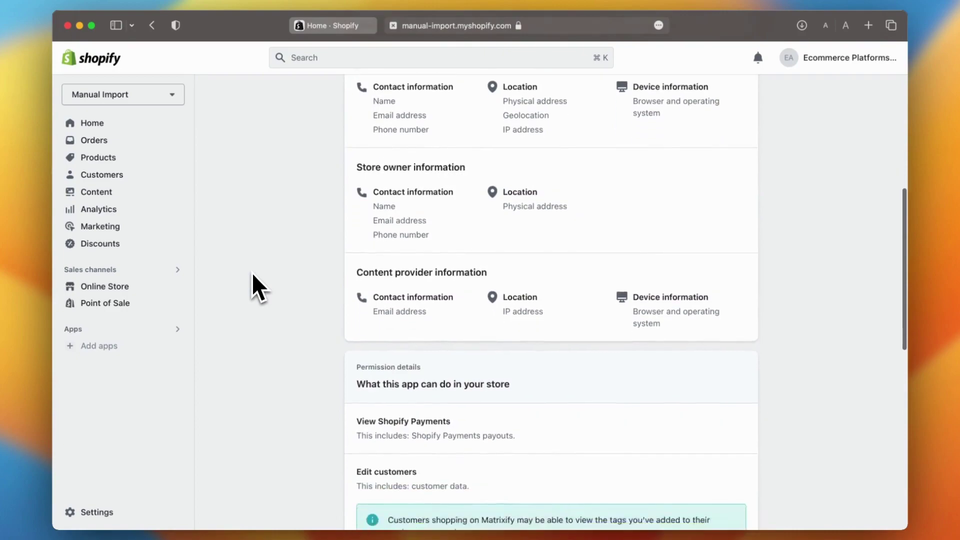
scroll(253, 275, "down", 6)
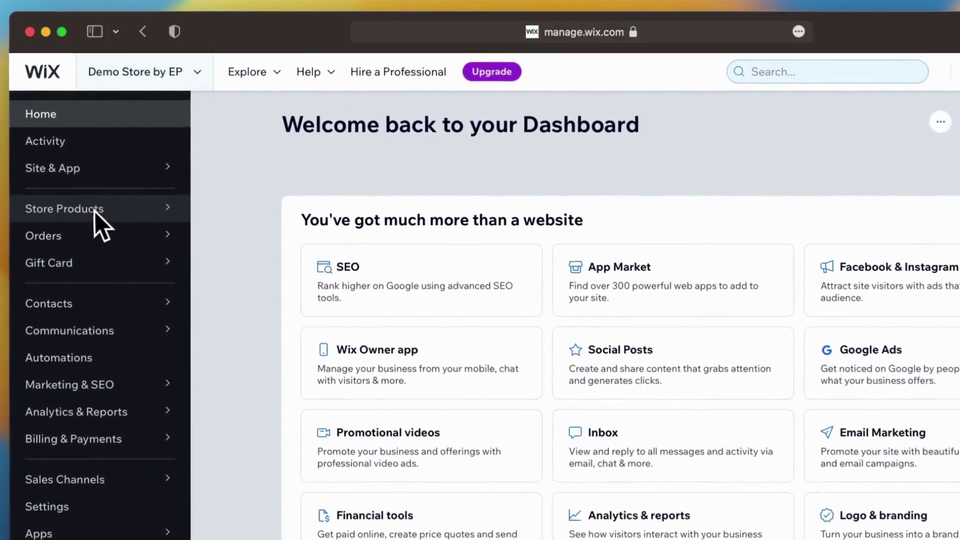
- Select all 12 Wix store products and export All of them as CSV
mouse_move(138, 160)
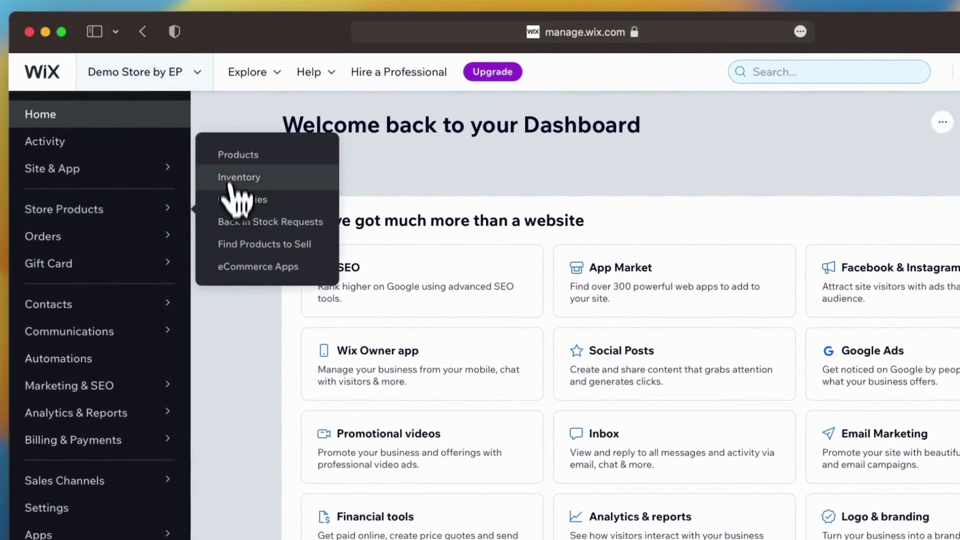
left_click(231, 158)
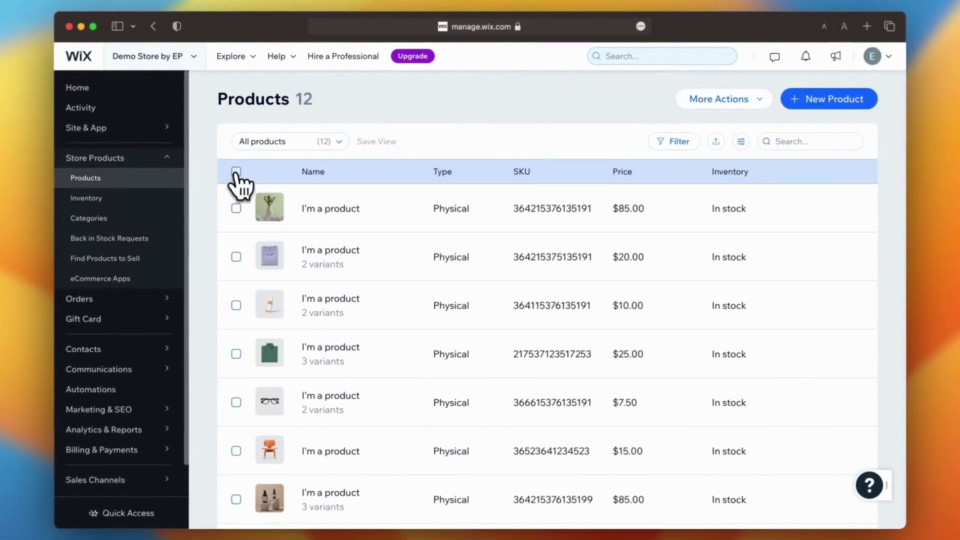
left_click(236, 171)
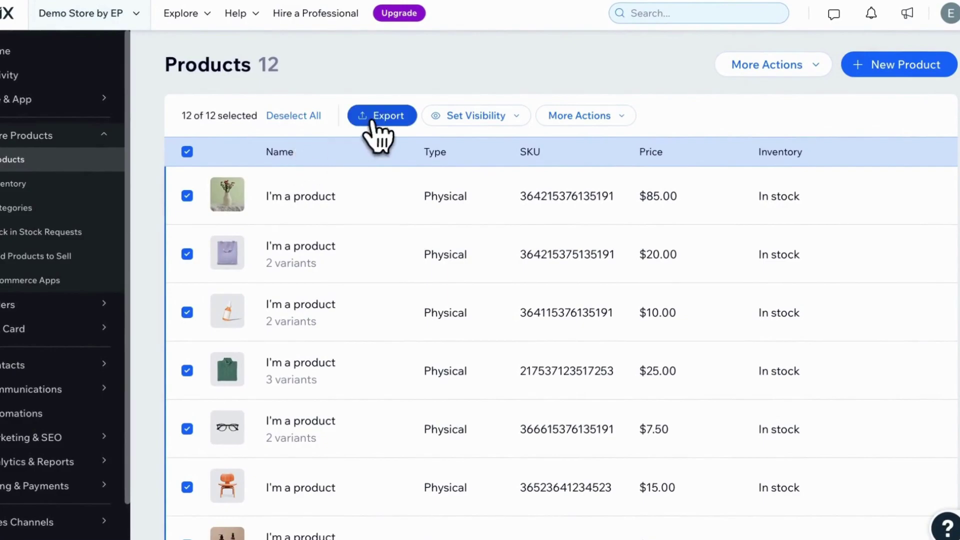
left_click(374, 120)
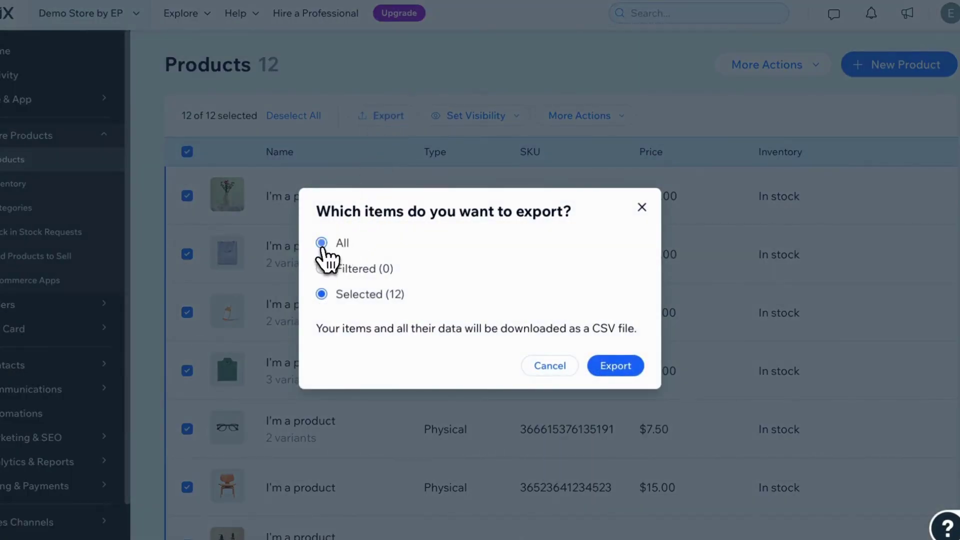
left_click(322, 245)
left_click(619, 370)
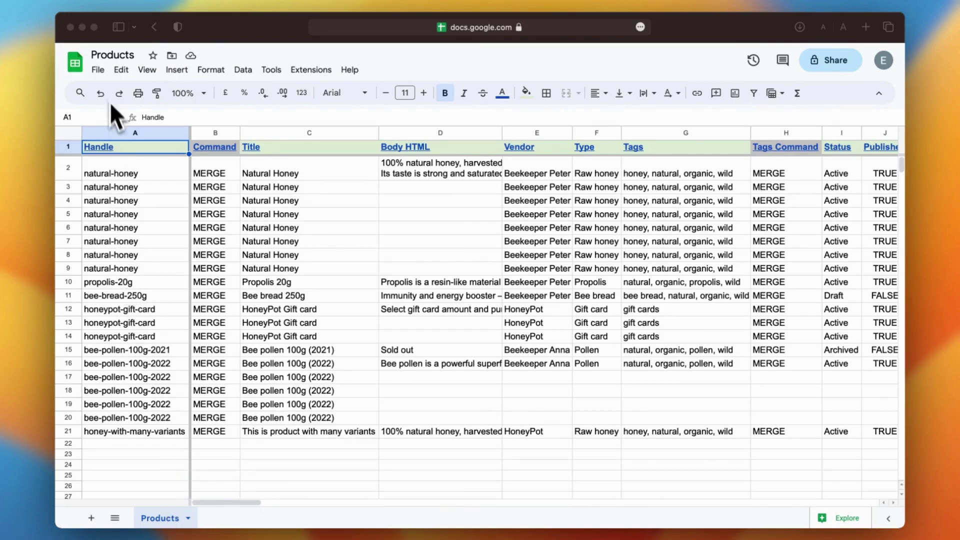
- Download the Products sheet as a Comma-separated values (.csv) file
left_click(100, 72)
left_click(98, 70)
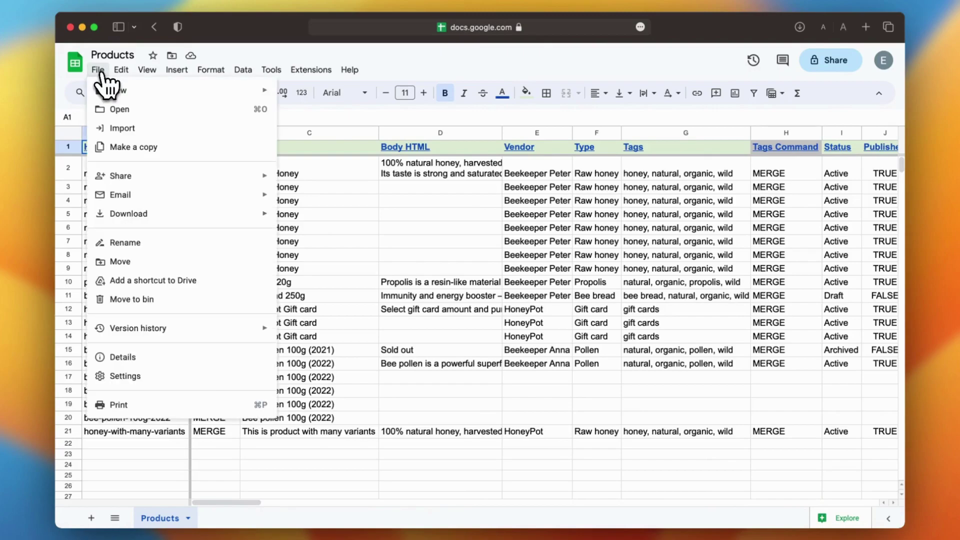
mouse_move(160, 220)
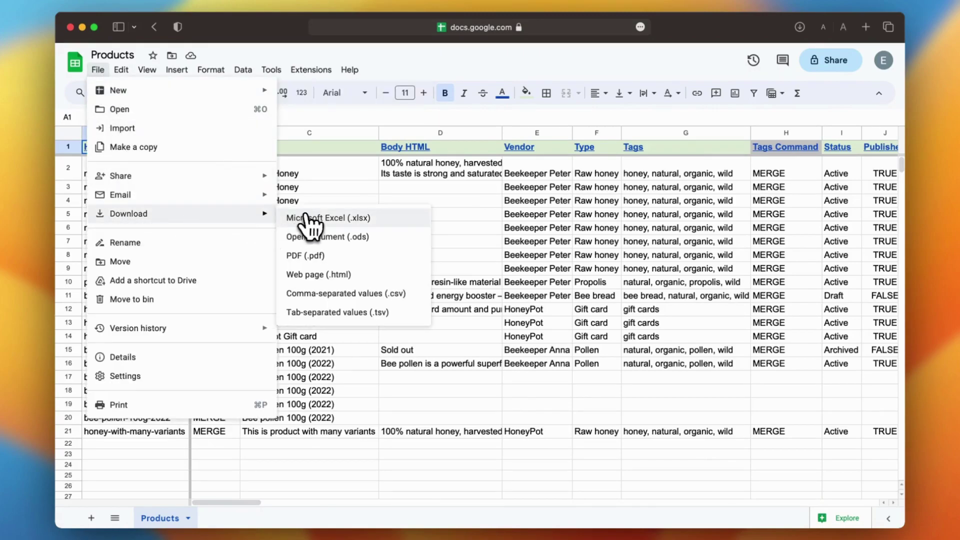
left_click(331, 298)
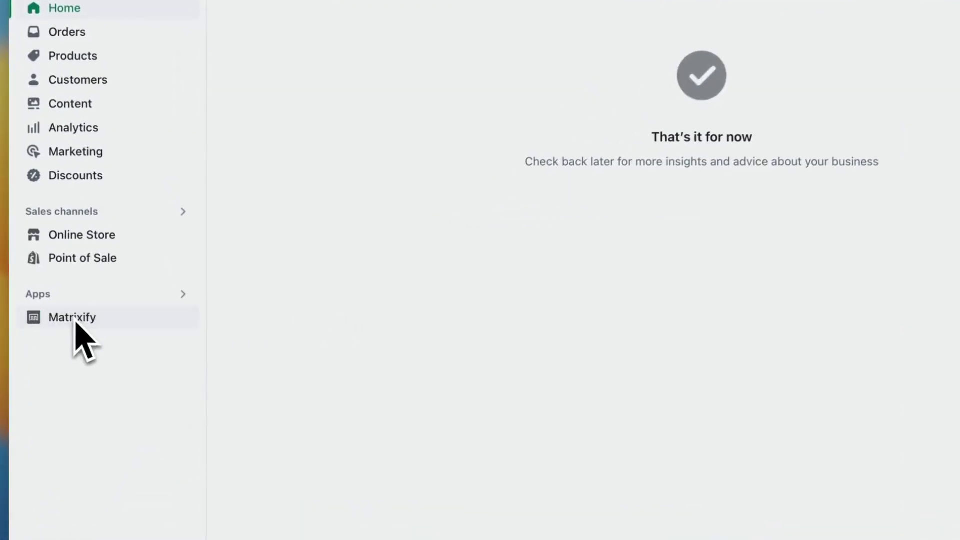
- Upload Products - Products.csv in Matrixify's Import card and review the resulting import job
left_click(75, 323)
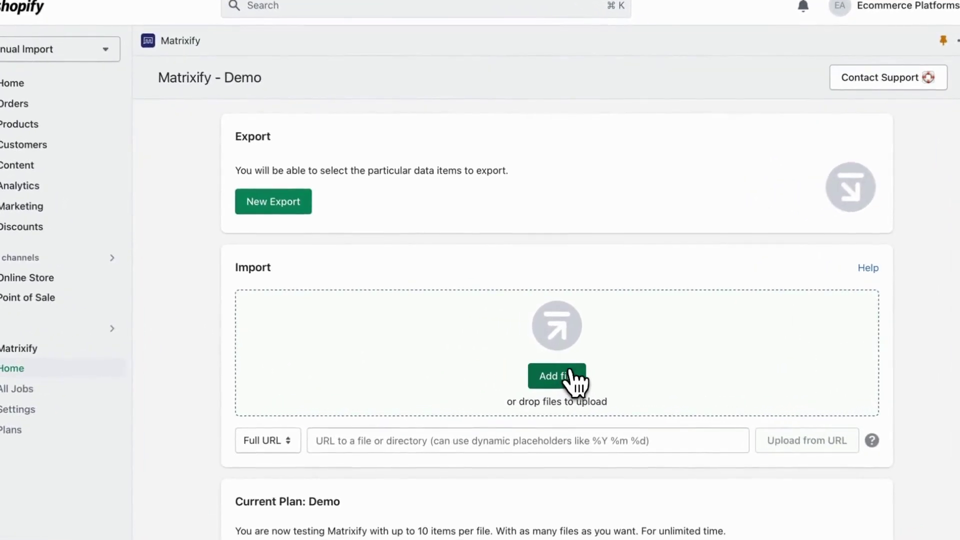
left_click(575, 383)
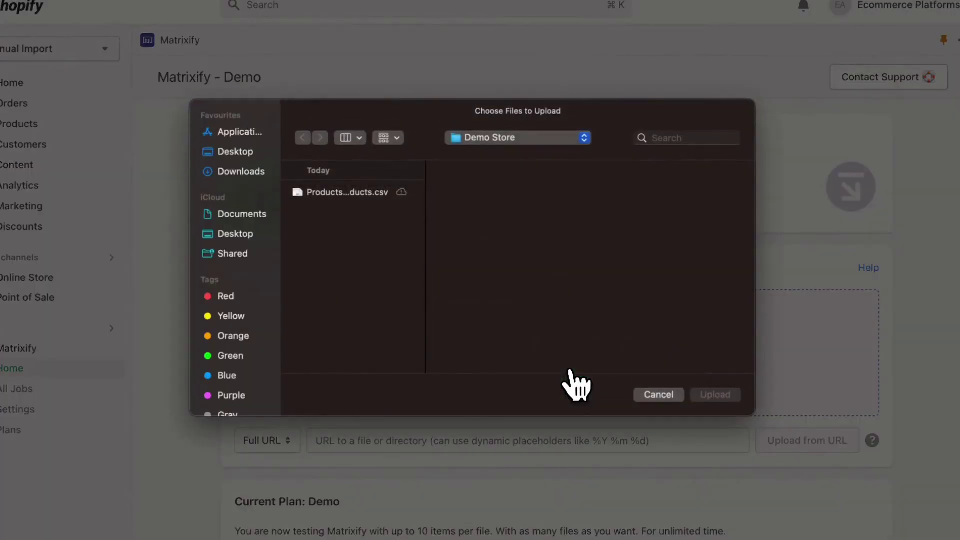
left_click(335, 194)
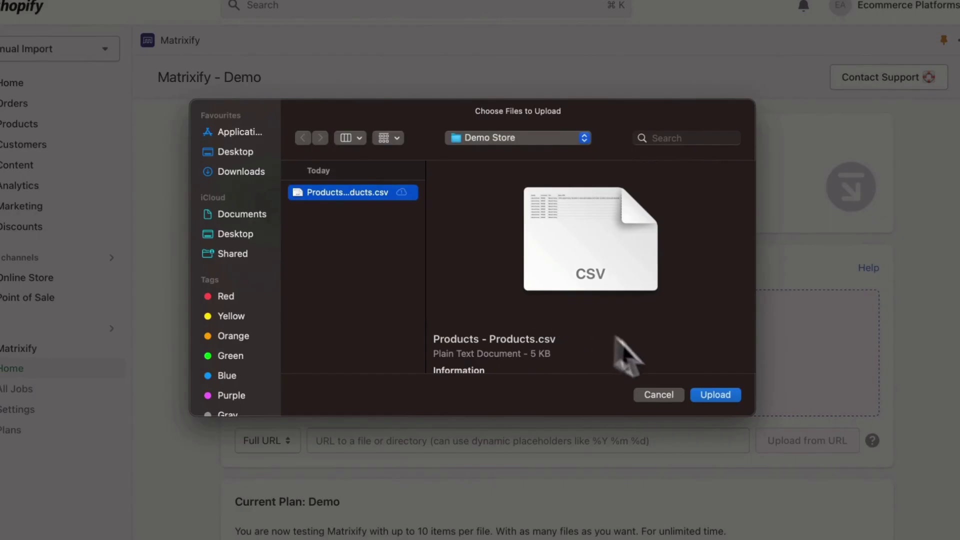
left_click(716, 395)
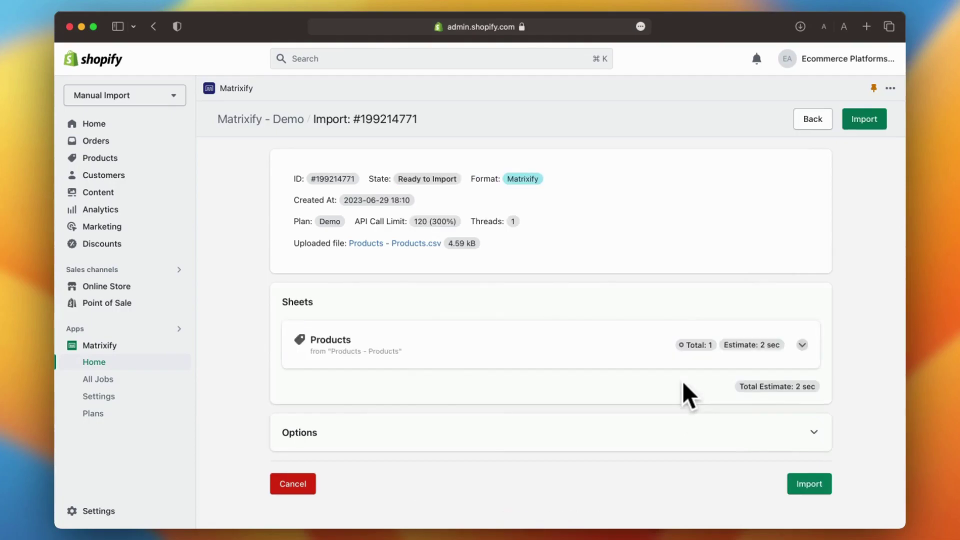
scroll(682, 380, "down", 2)
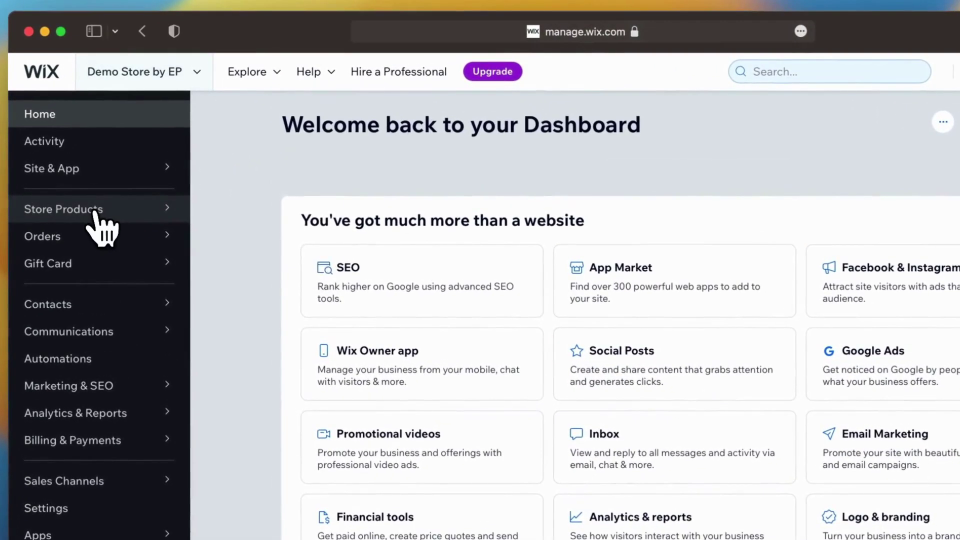
- Select all 12 Wix products and choose to export All products
mouse_move(170, 158)
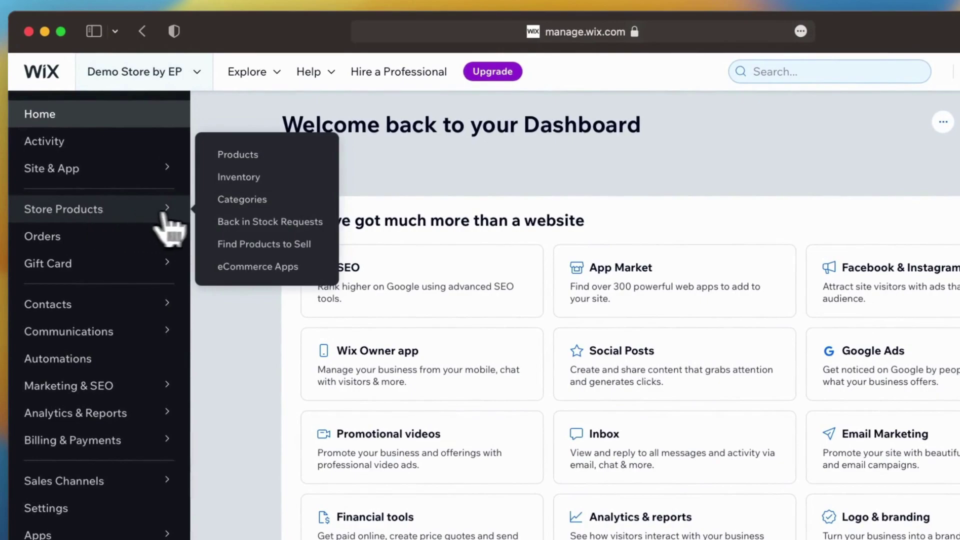
left_click(231, 158)
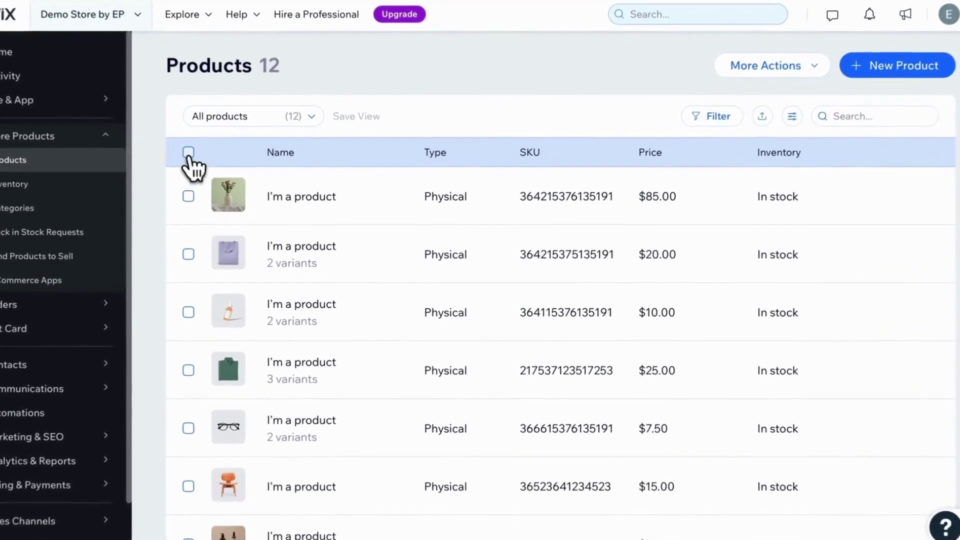
left_click(235, 171)
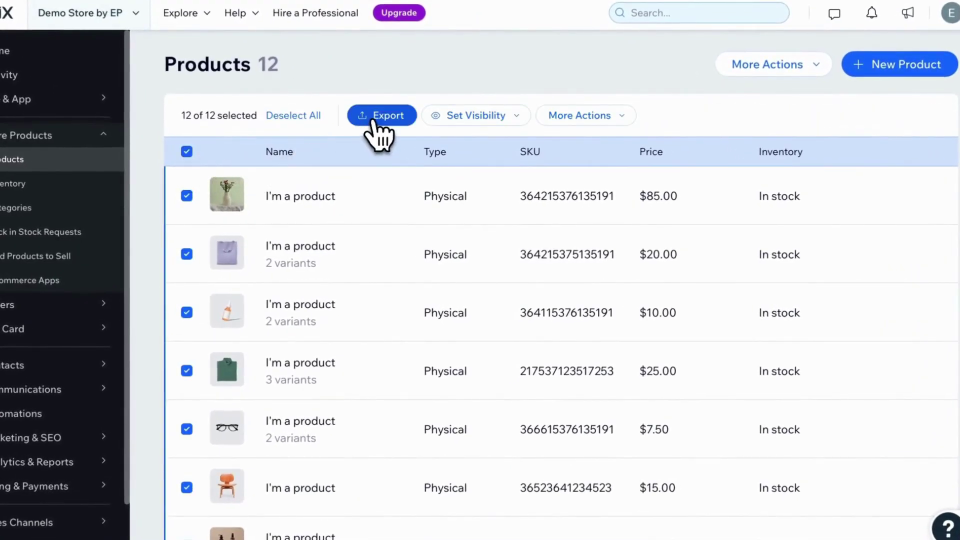
left_click(374, 119)
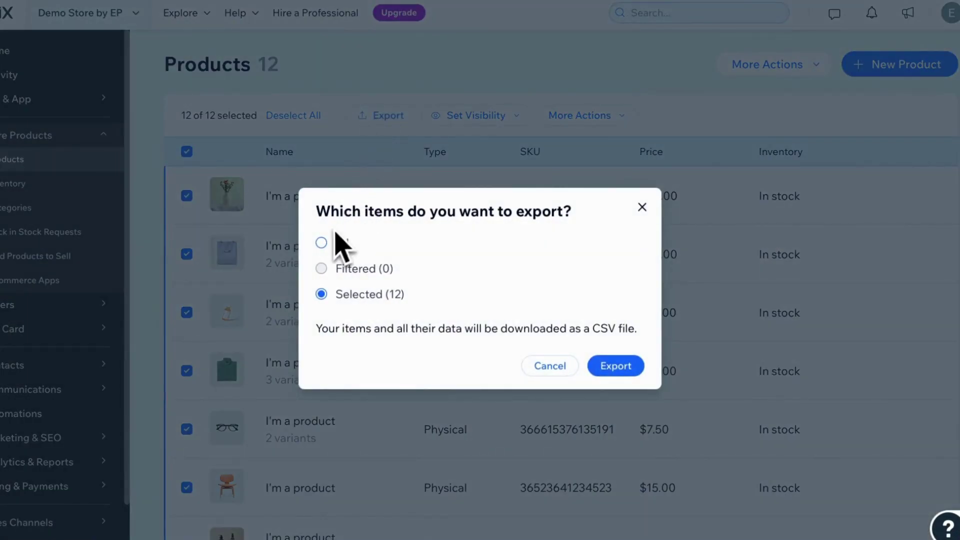
left_click(321, 243)
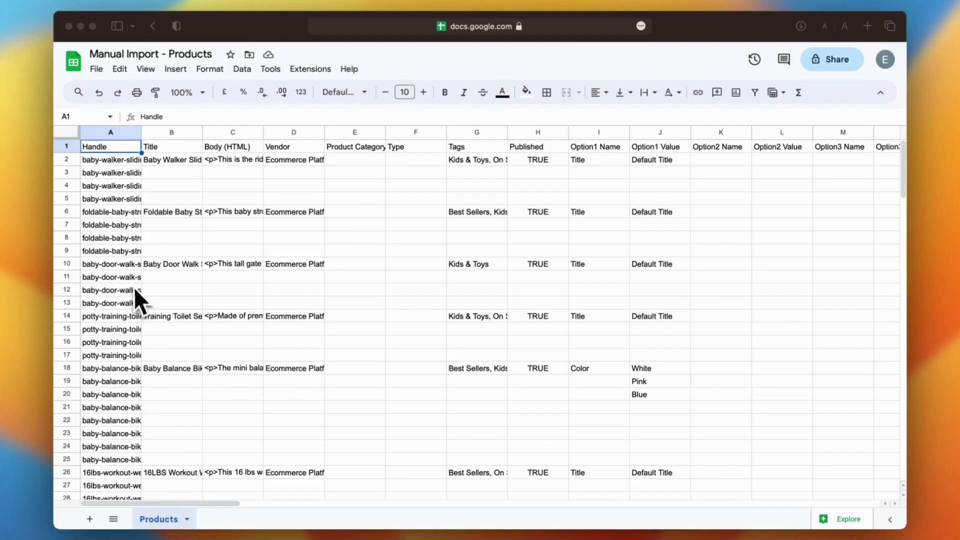
- Download the Manual Import - Products sheet as a .csv file
left_click(96, 70)
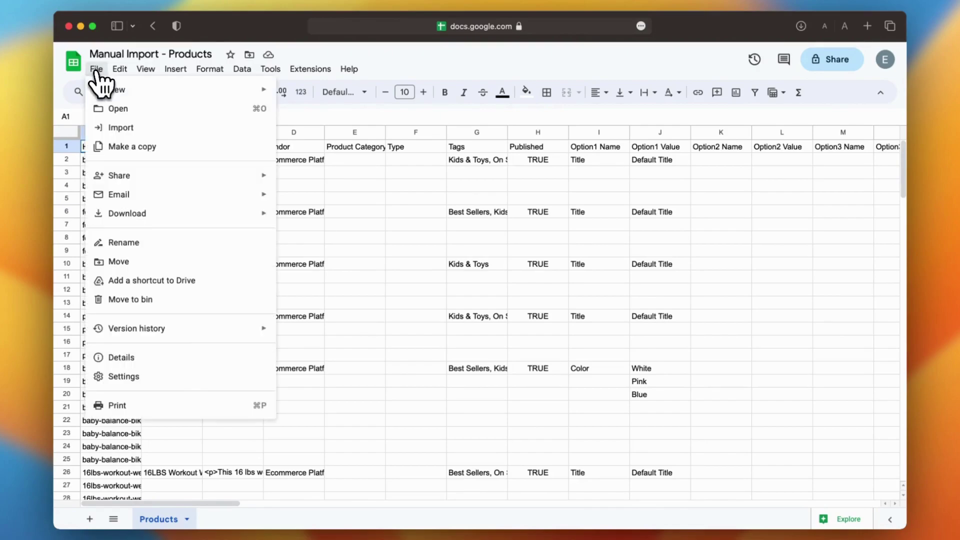
mouse_move(125, 214)
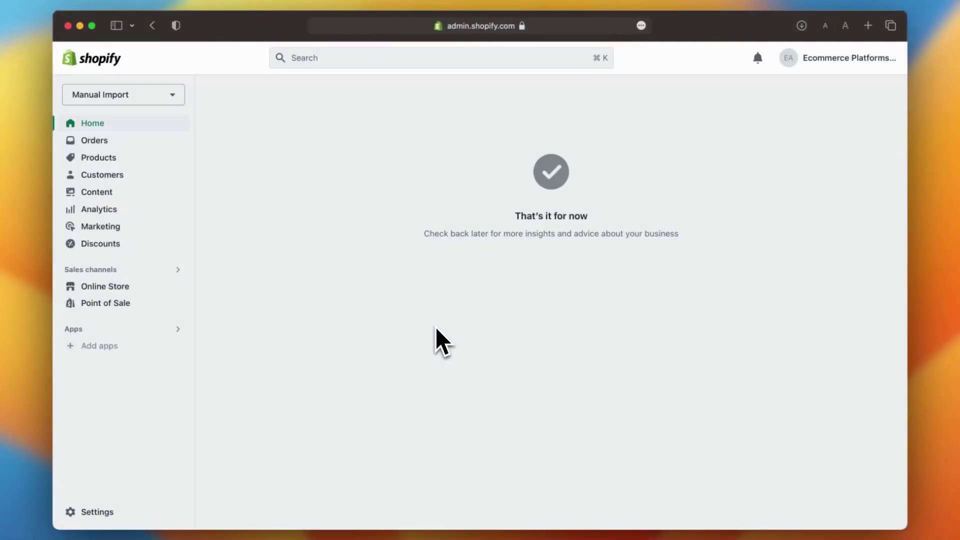
- Attach the Manual Import Products CSV to Shopify's product import
left_click(108, 159)
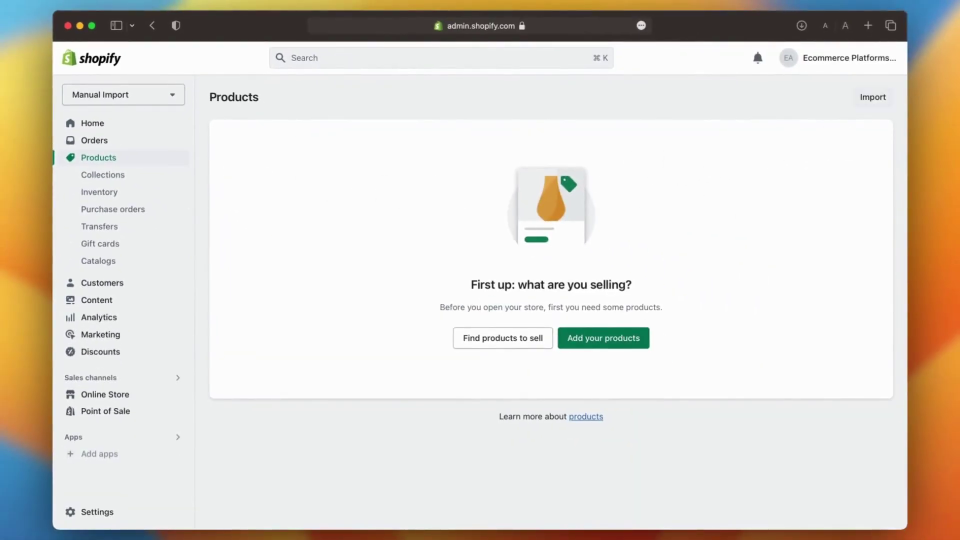
left_click(873, 98)
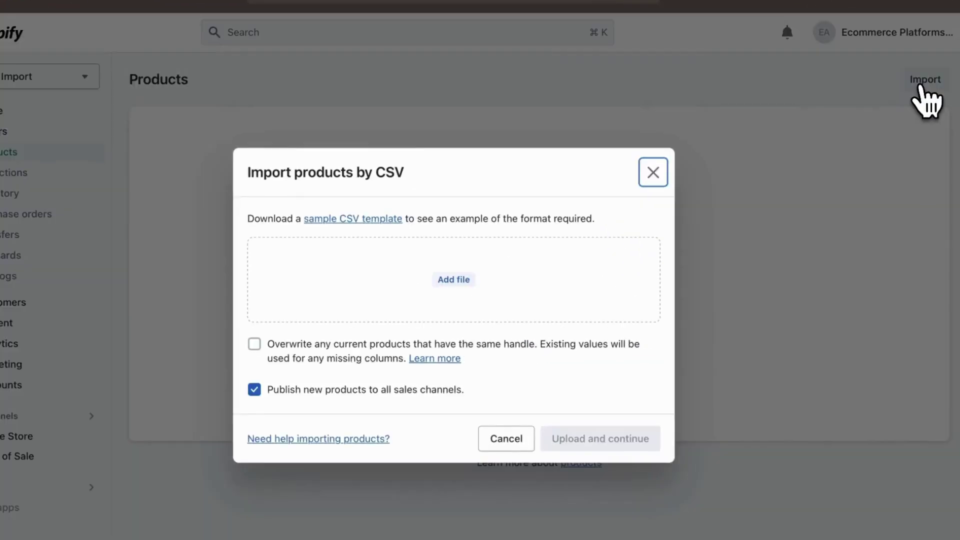
left_click(459, 276)
left_click(348, 222)
left_click(695, 424)
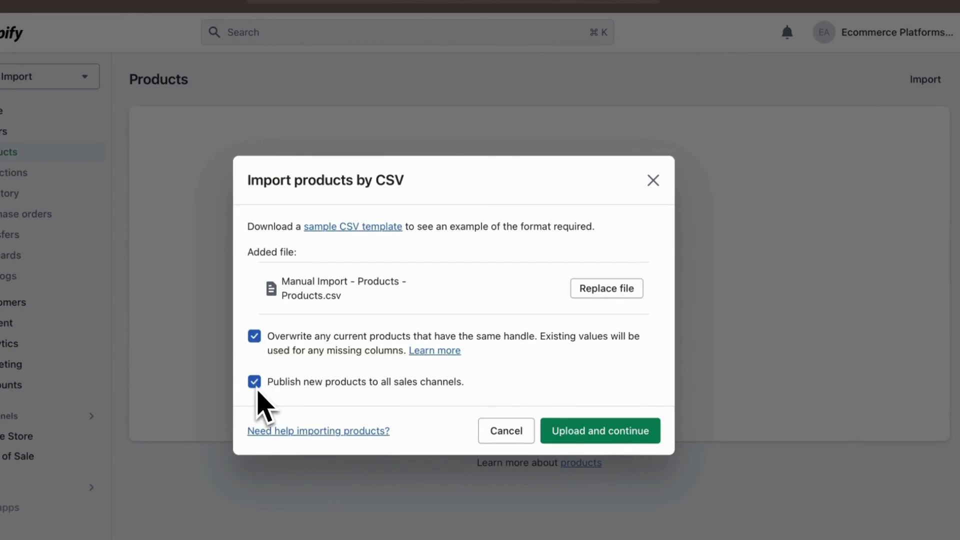
- Upload the CSV with overwrite enabled and start importing the roughly 31 products
left_click(569, 431)
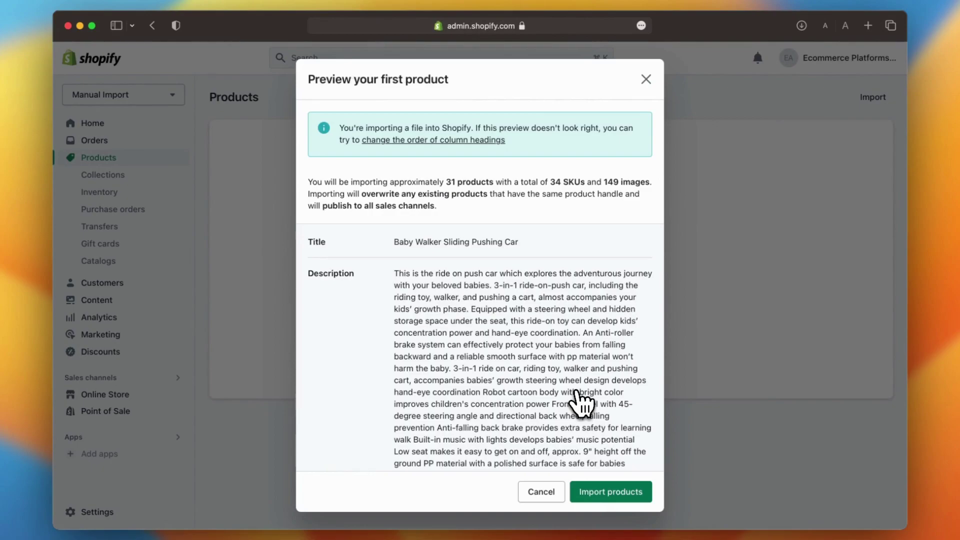
scroll(582, 402, "down", 10)
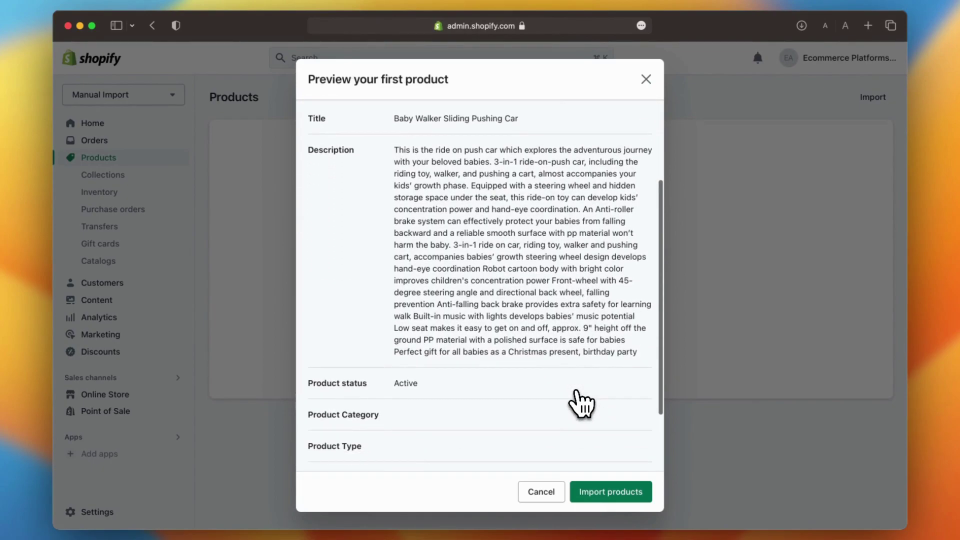
left_click(640, 495)
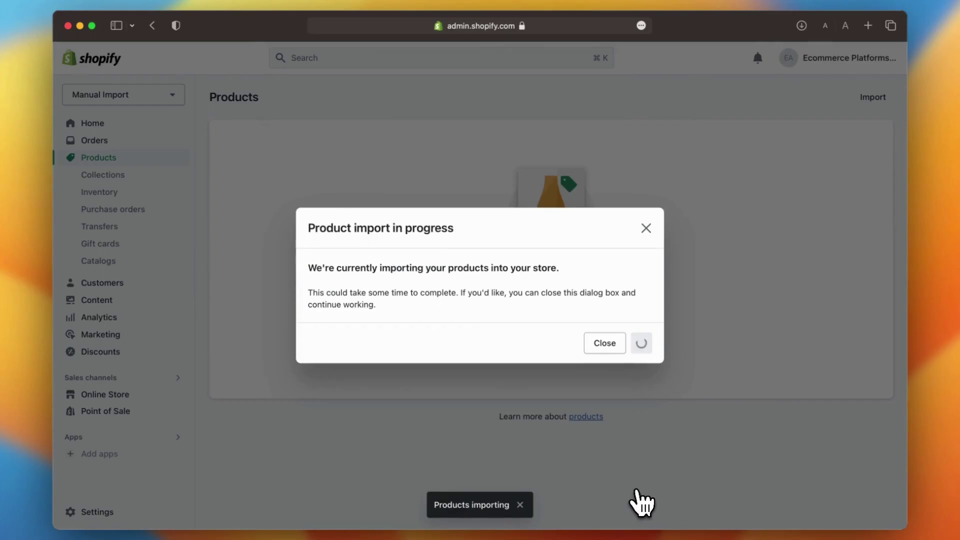